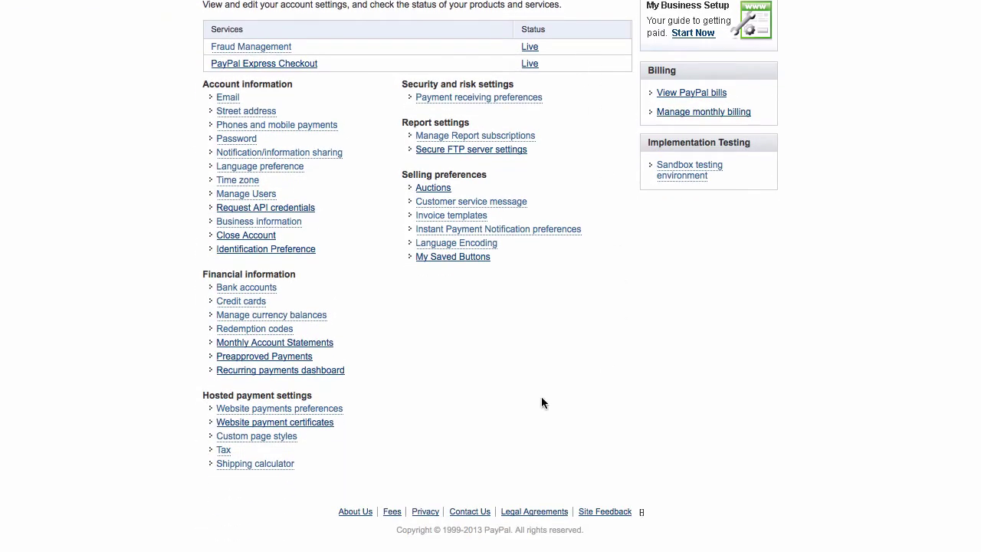
Add a custom payment page style and name it ClubCoder
click(287, 439)
scroll(261, 506, up, 3)
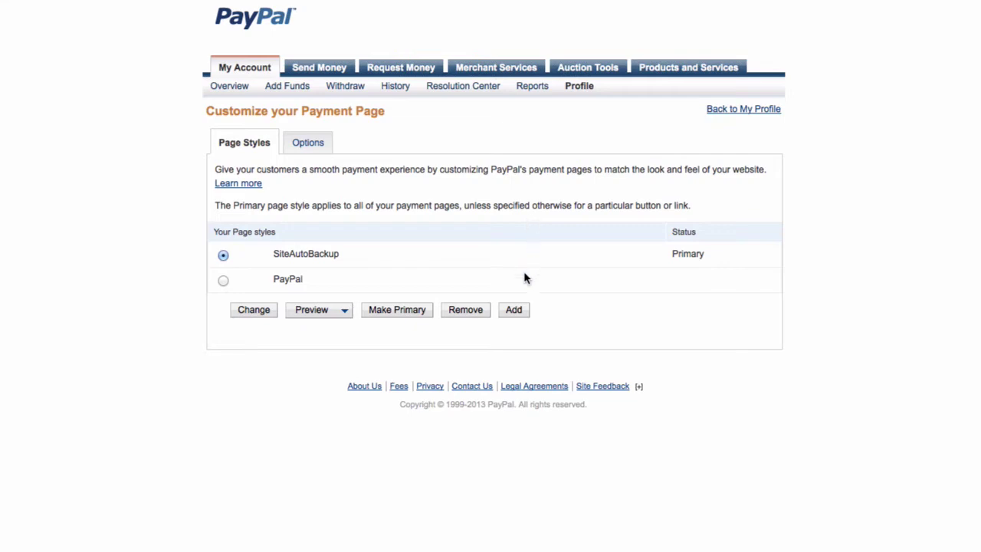
click(515, 311)
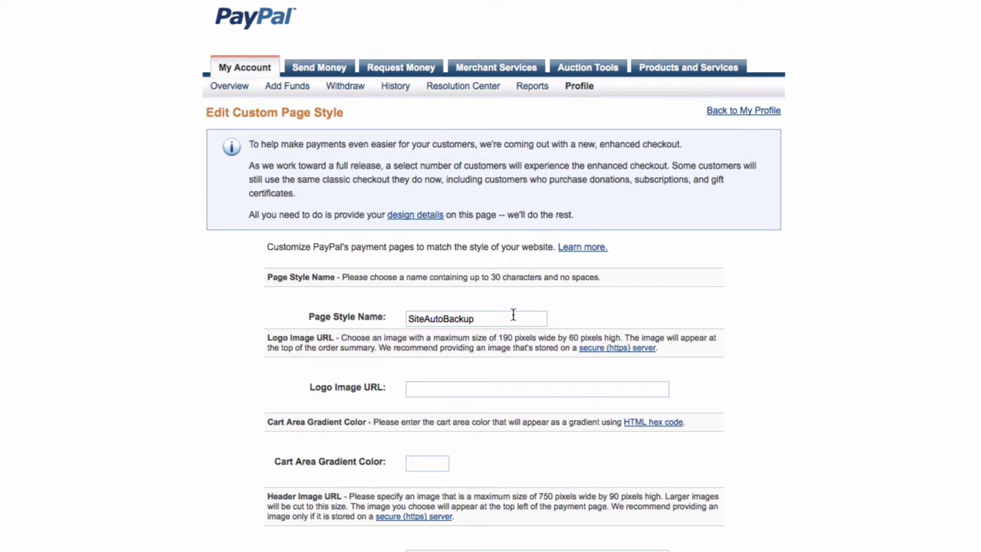
double_click(495, 320)
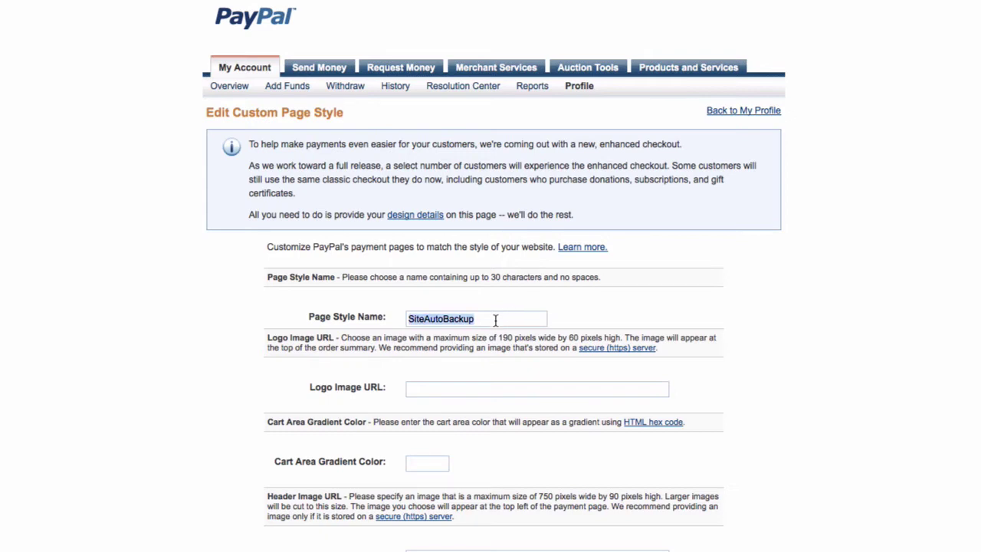
text(ClubCoder)
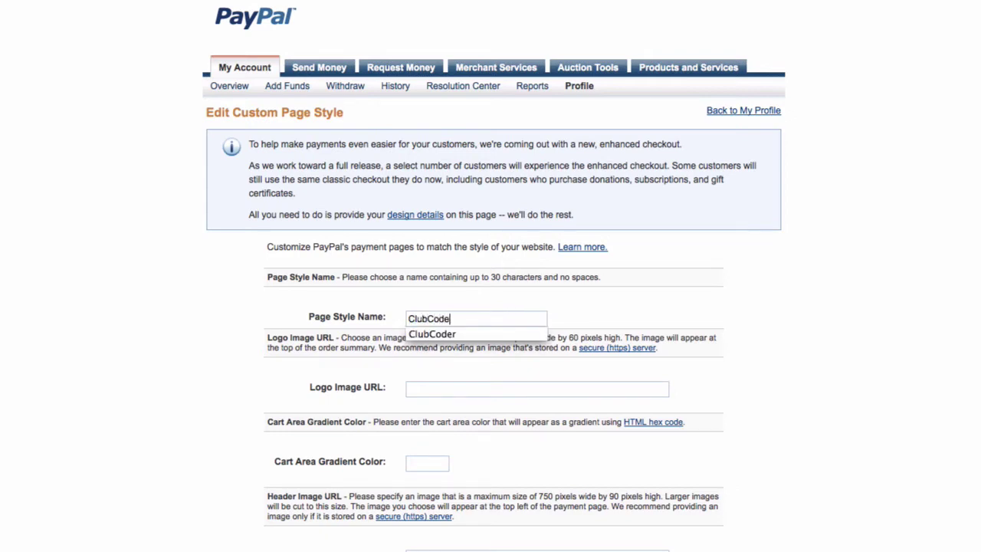
click(660, 322)
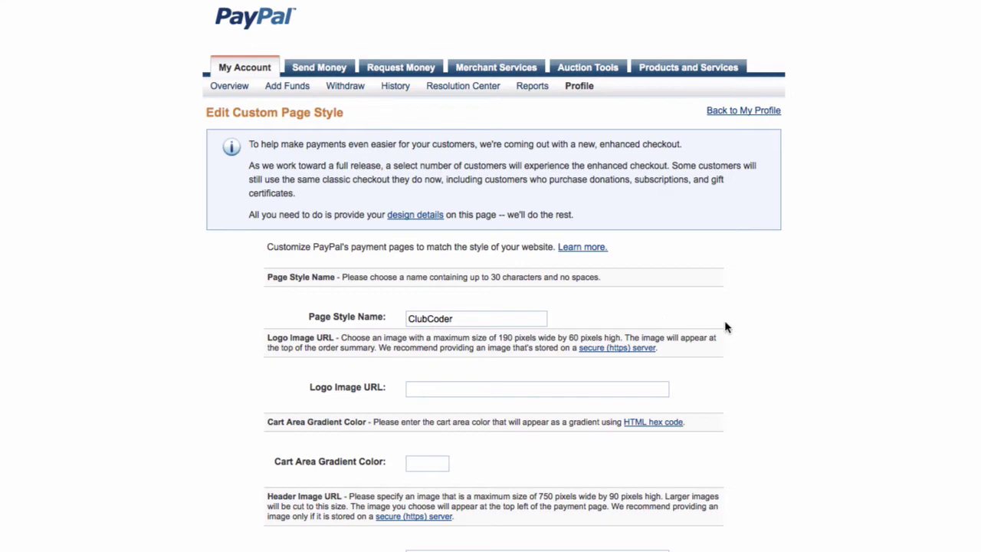
scroll(727, 328, down, 3)
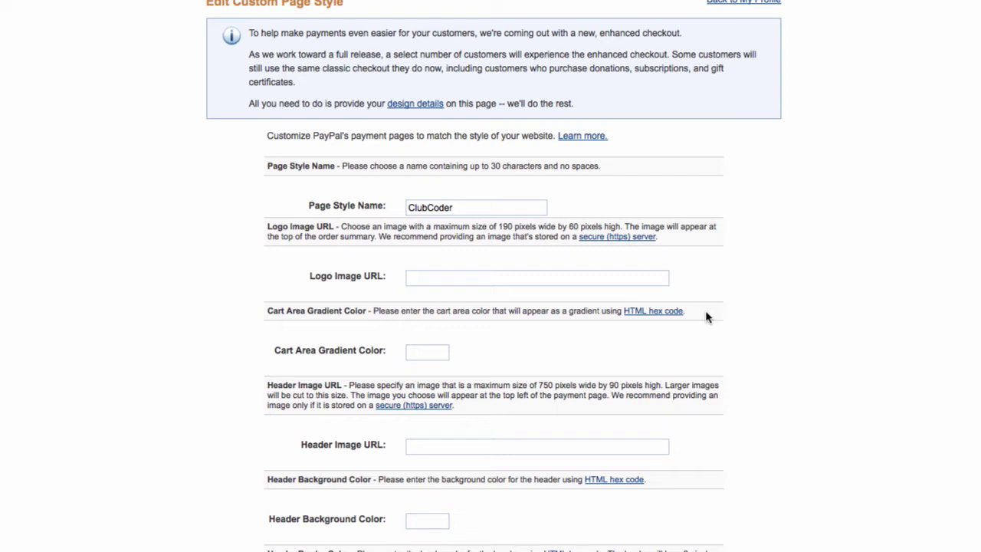
click(580, 276)
text(htt)
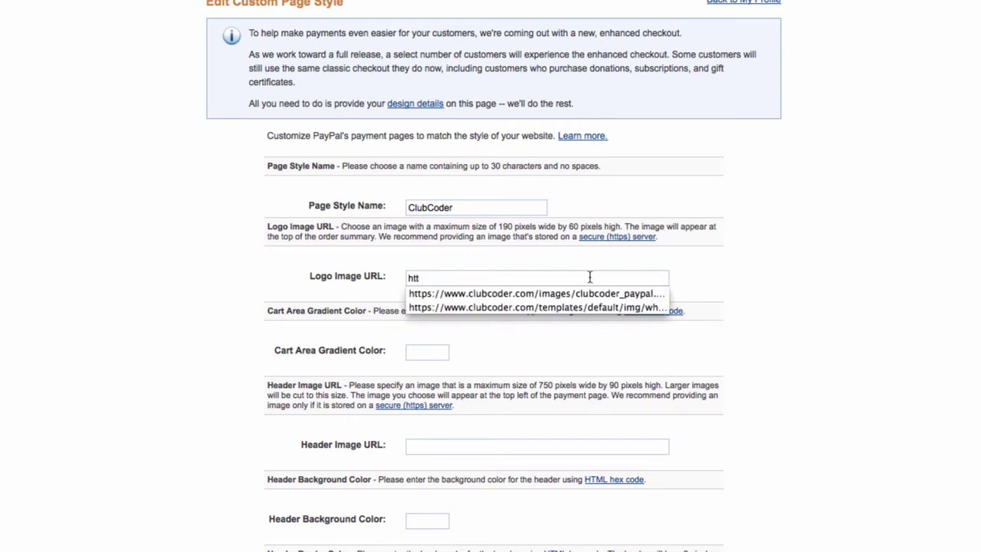
click(592, 294)
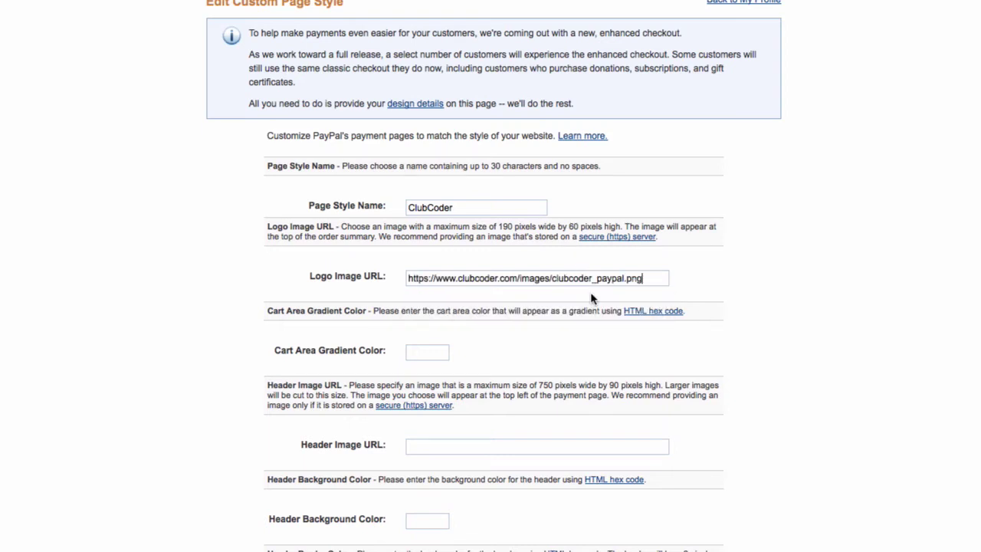
click(647, 277)
click(696, 288)
text(t)
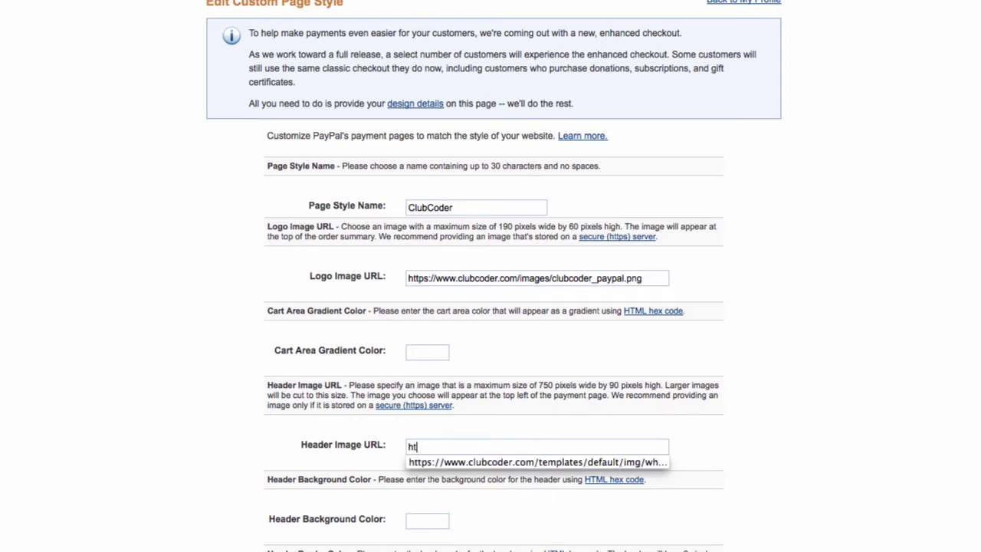
click(540, 461)
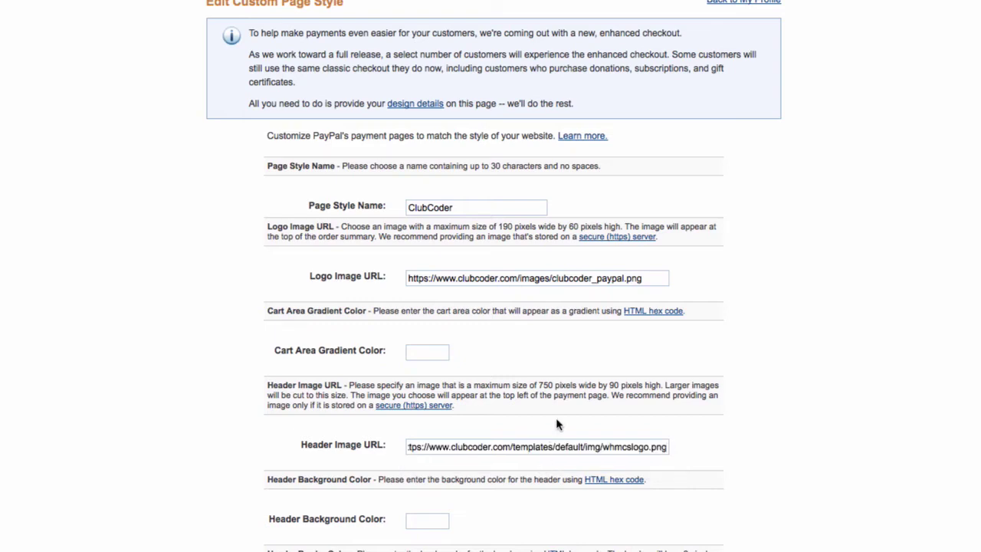
double_click(421, 277)
click(651, 280)
click(704, 285)
Preview the ClubCoder page style in both the enhanced and classic checkout designs, and save the style
scroll(774, 378, down, 3)
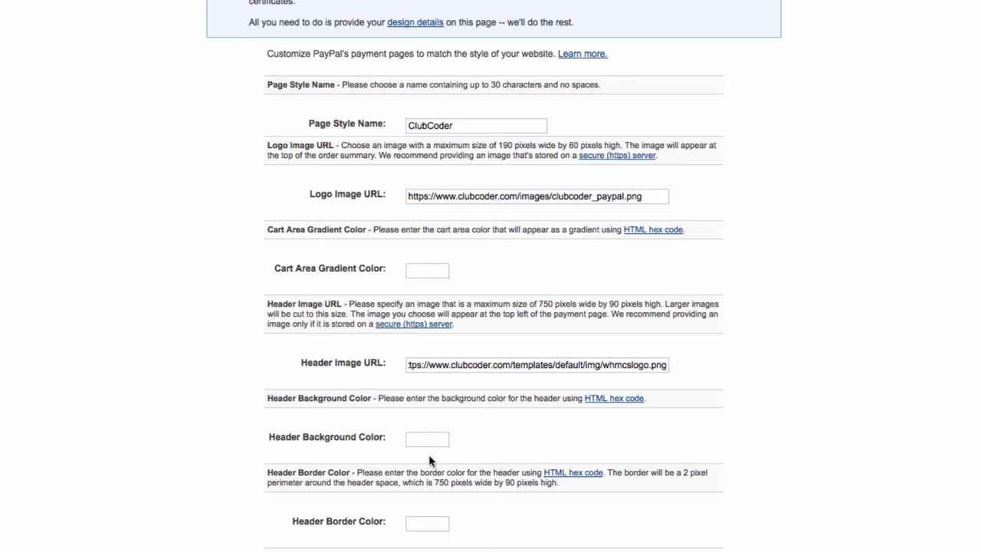
scroll(429, 460, down, 6)
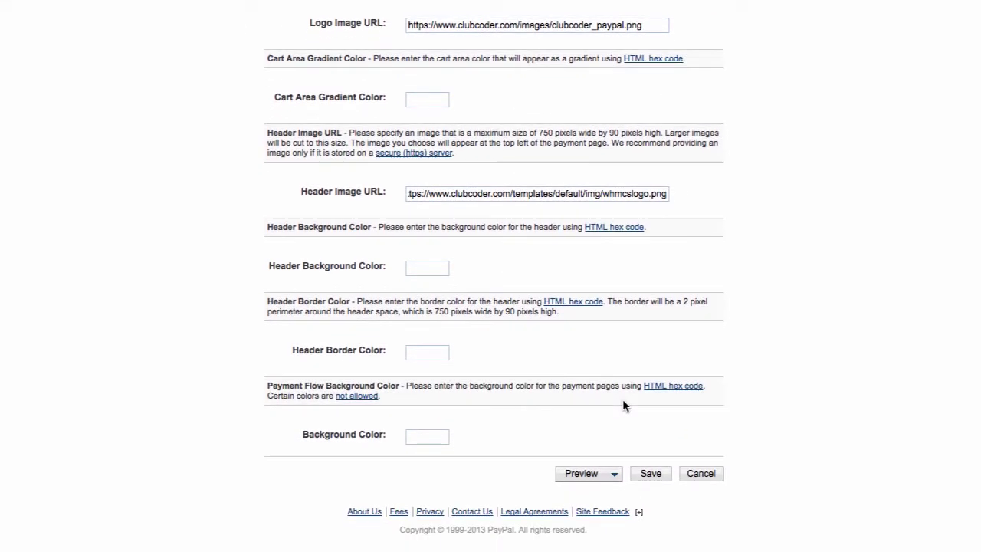
click(579, 473)
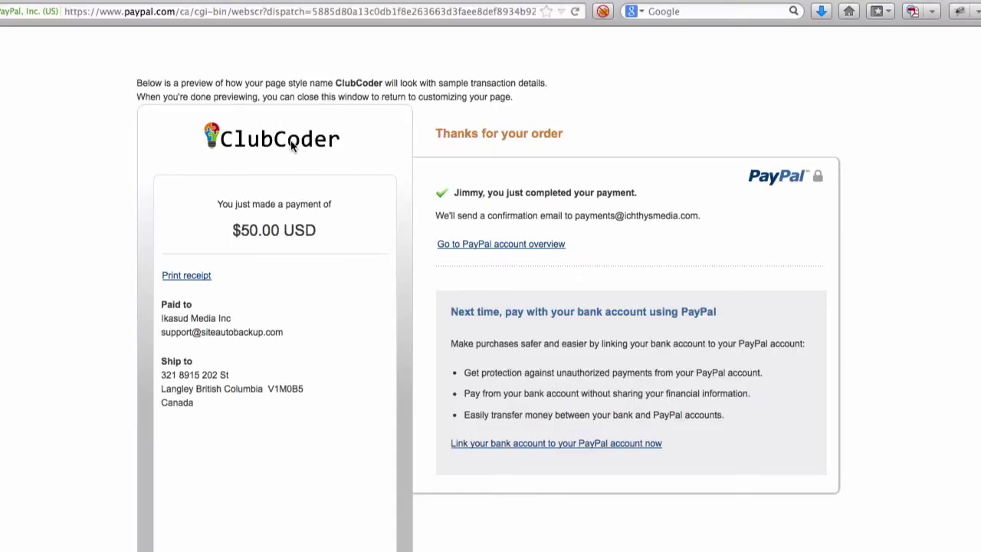
key(super+w)
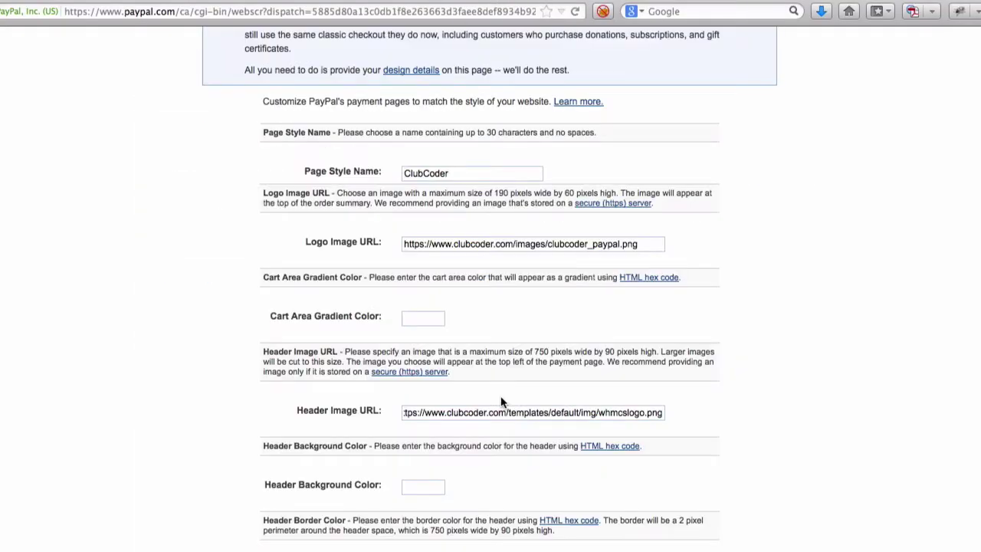
scroll(548, 428, down, 5)
click(580, 475)
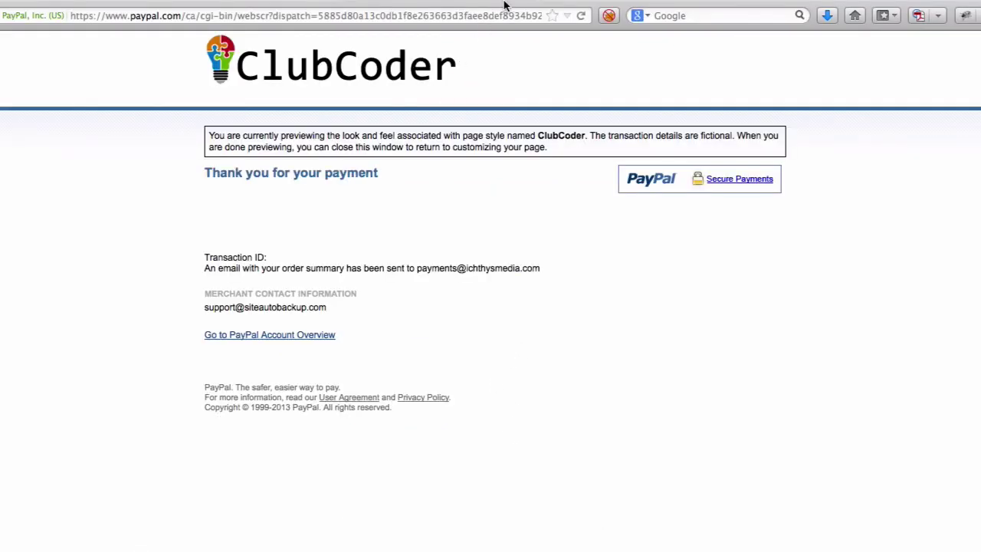
key(super+w)
scroll(562, 281, down, 5)
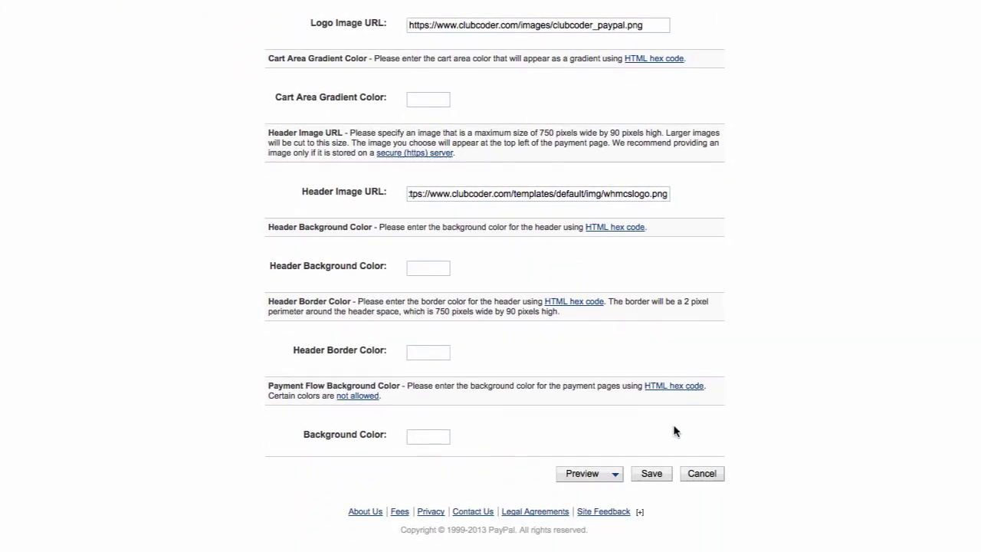
click(650, 474)
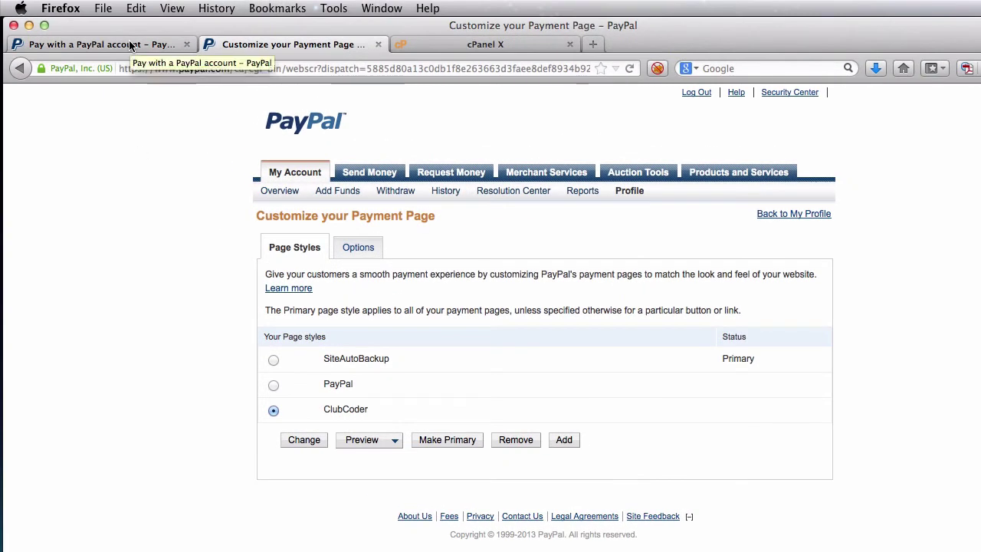
Check the branding on the open invoice payment page, and open the clubcode_members database in phpMyAdmin from cPanel
click(130, 46)
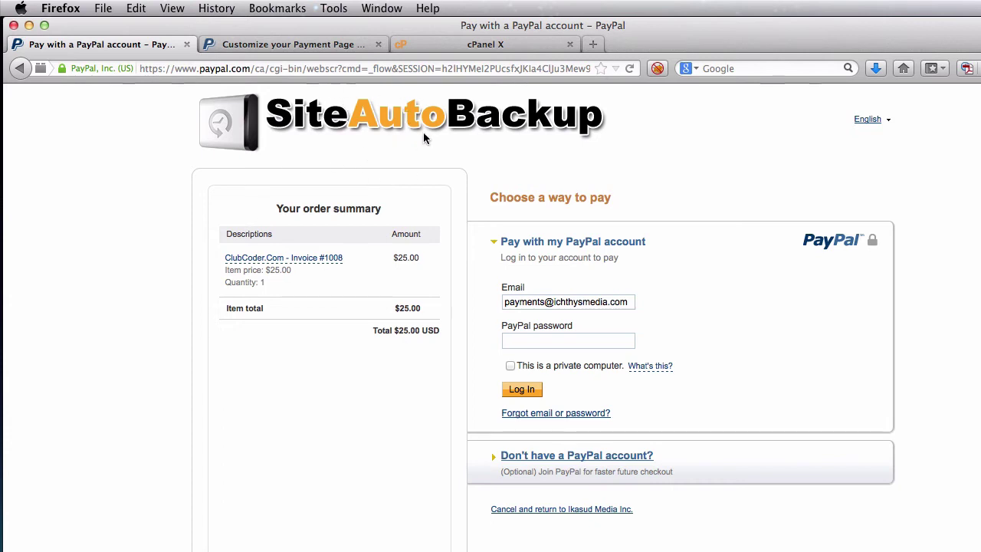
click(470, 45)
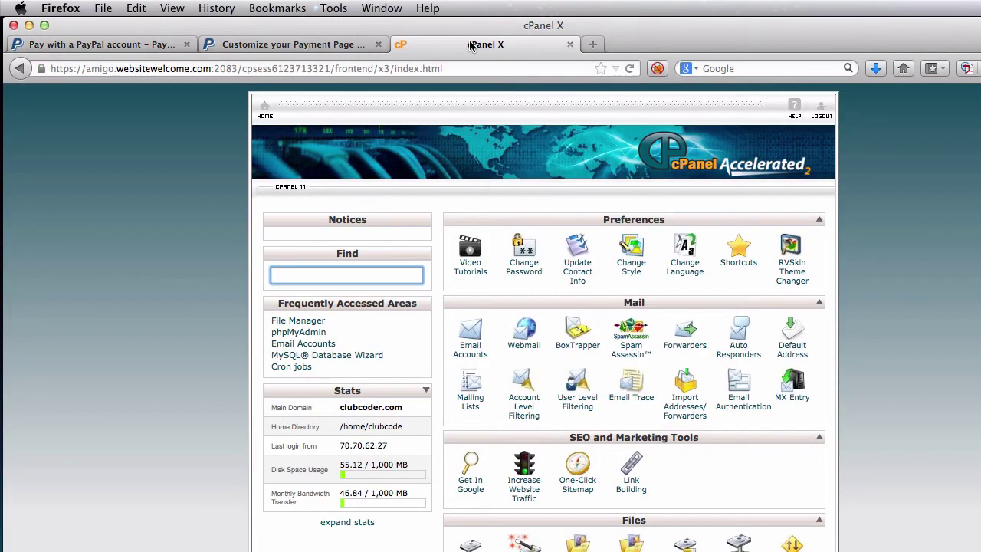
click(893, 349)
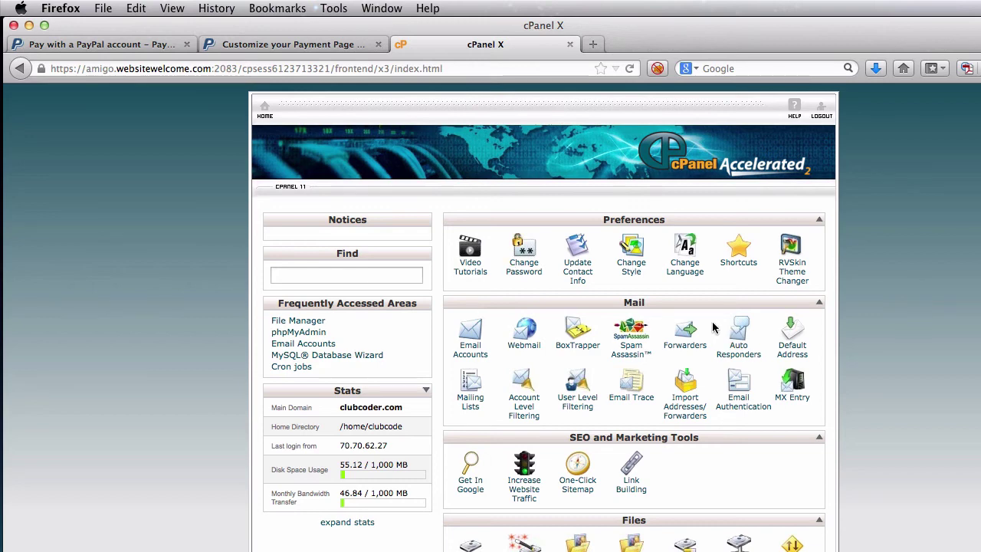
click(326, 335)
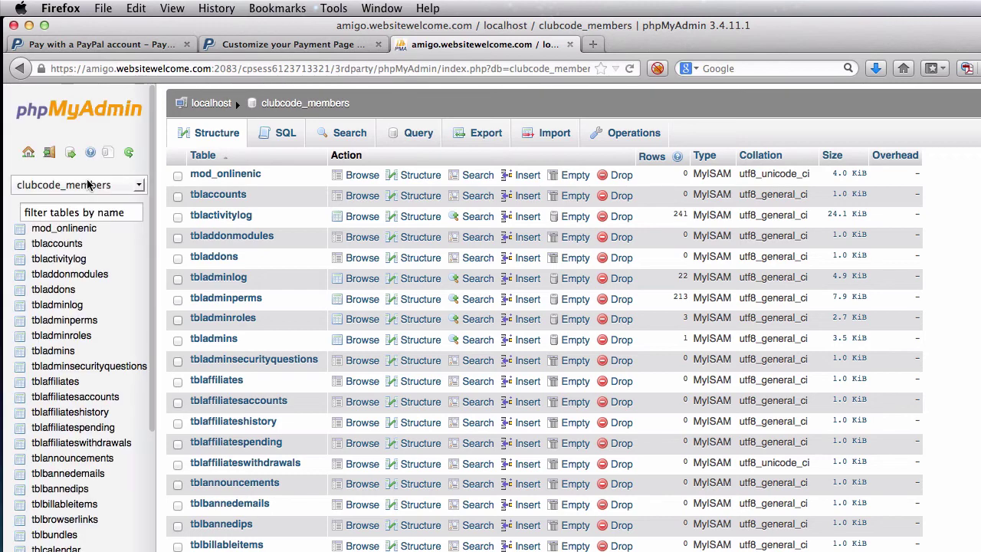
Find the tblpaymentgateways table in the clubcode_members database and browse its rows
scroll(207, 316, down, 10)
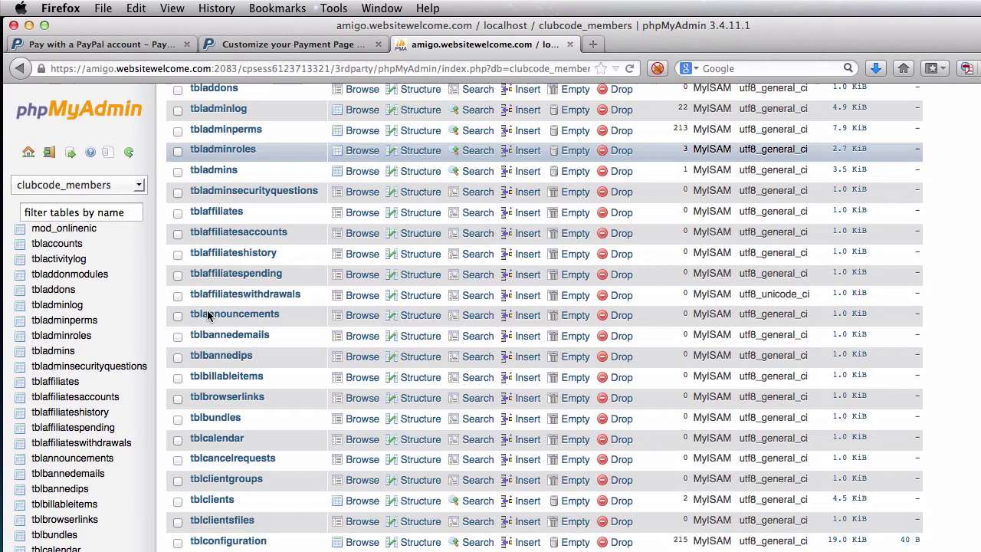
scroll(208, 315, down, 8)
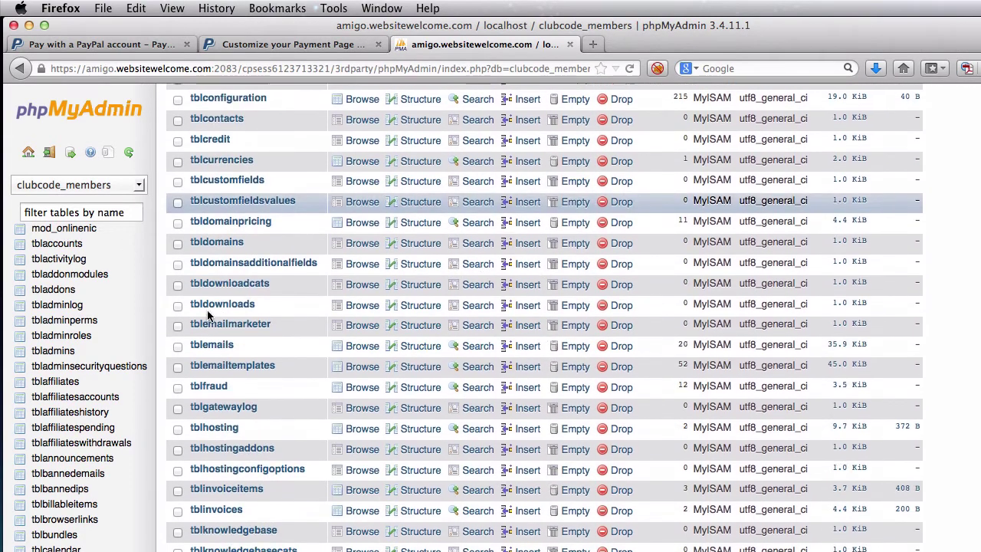
scroll(208, 316, down, 12)
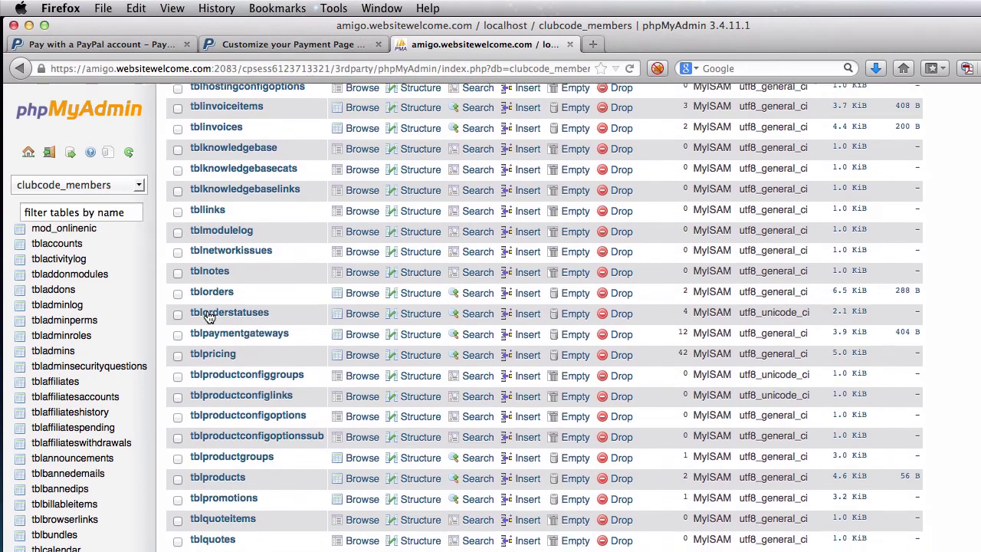
scroll(208, 315, down, 7)
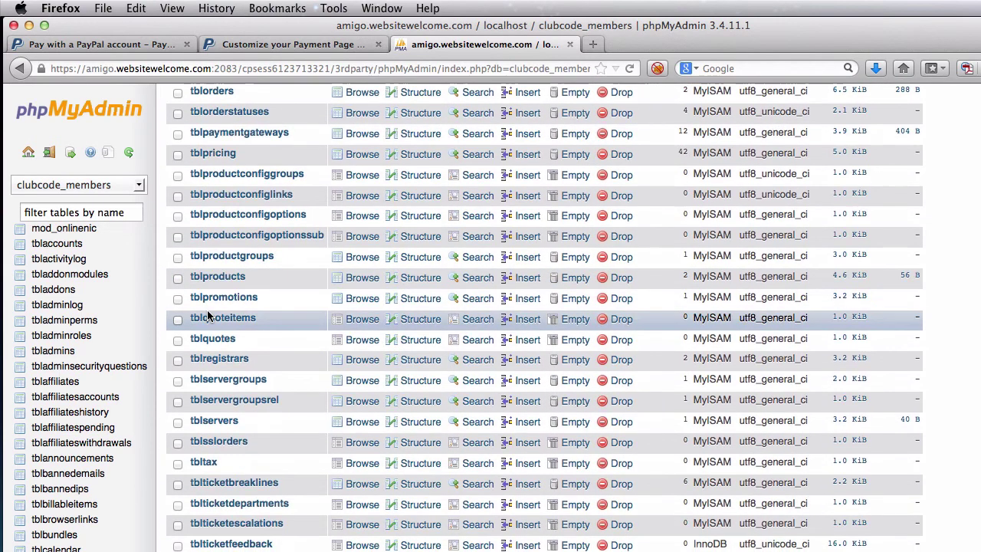
scroll(208, 316, up, 5)
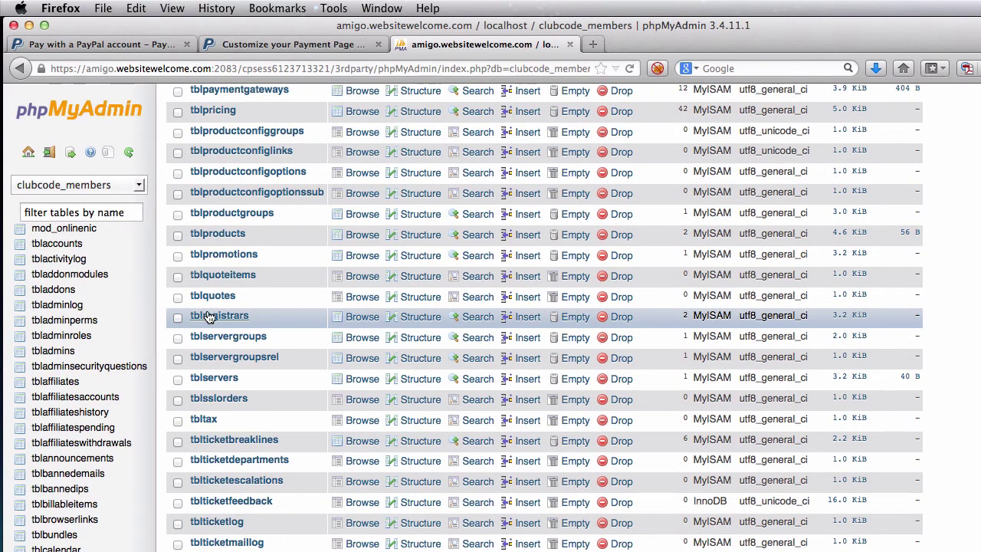
scroll(208, 315, down, 1)
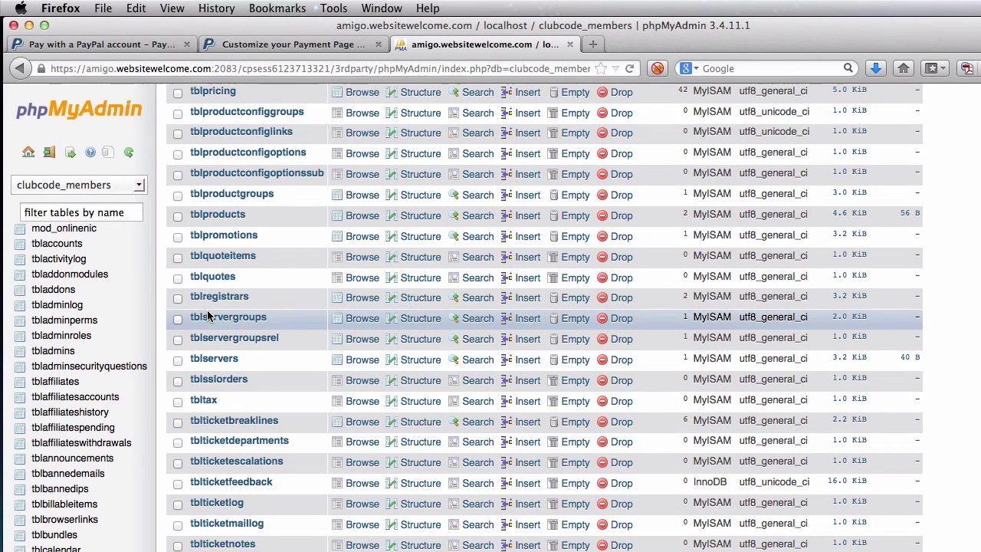
scroll(209, 315, up, 2)
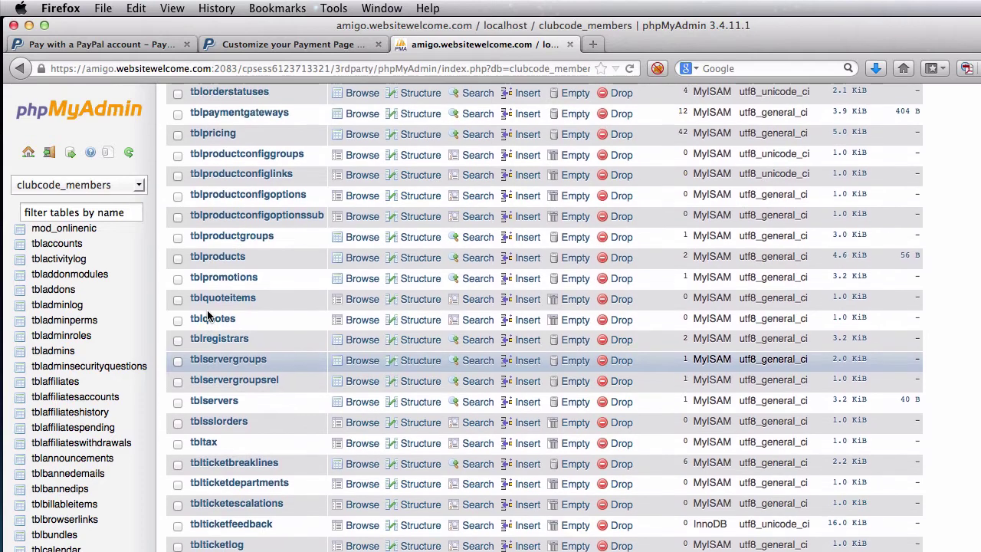
scroll(223, 202, up, 1)
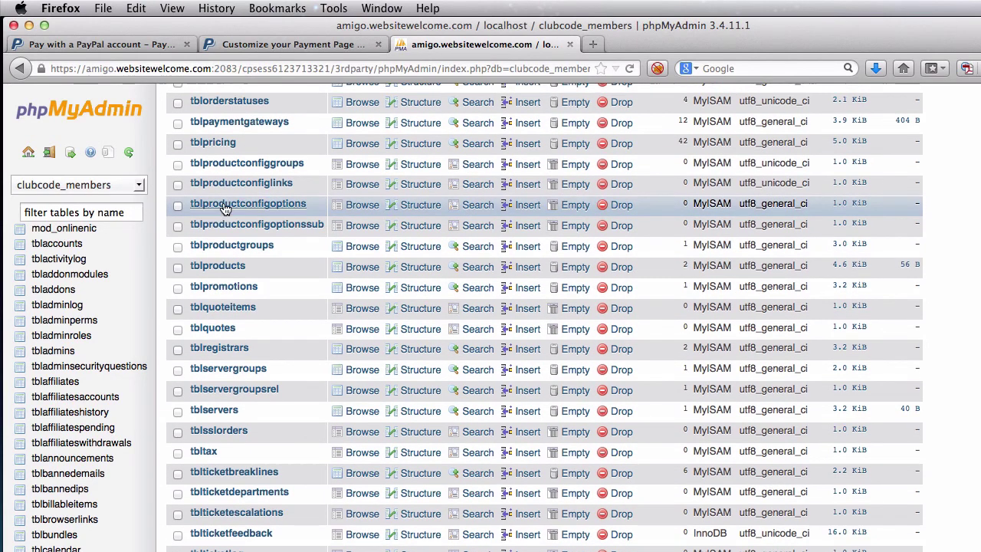
click(363, 124)
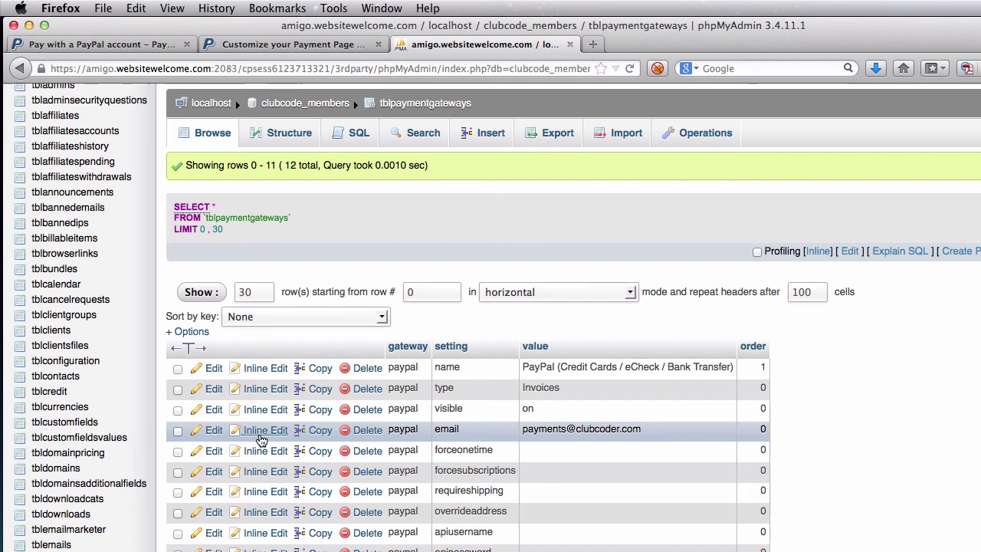
Edit the paypal email row's value to the payment e-mail followed by "><input type="hidden" name="page_style" value="ClubCoder
click(212, 434)
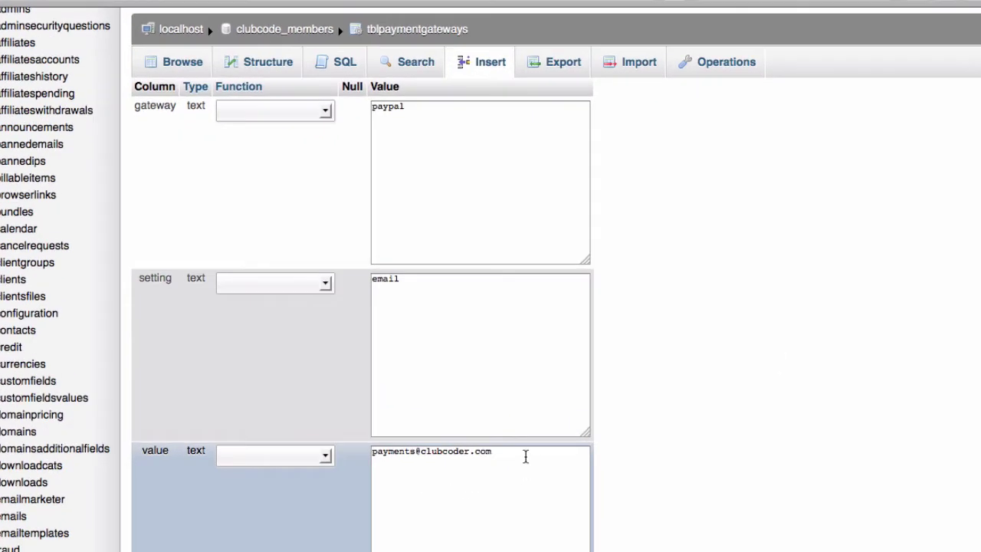
click(525, 457)
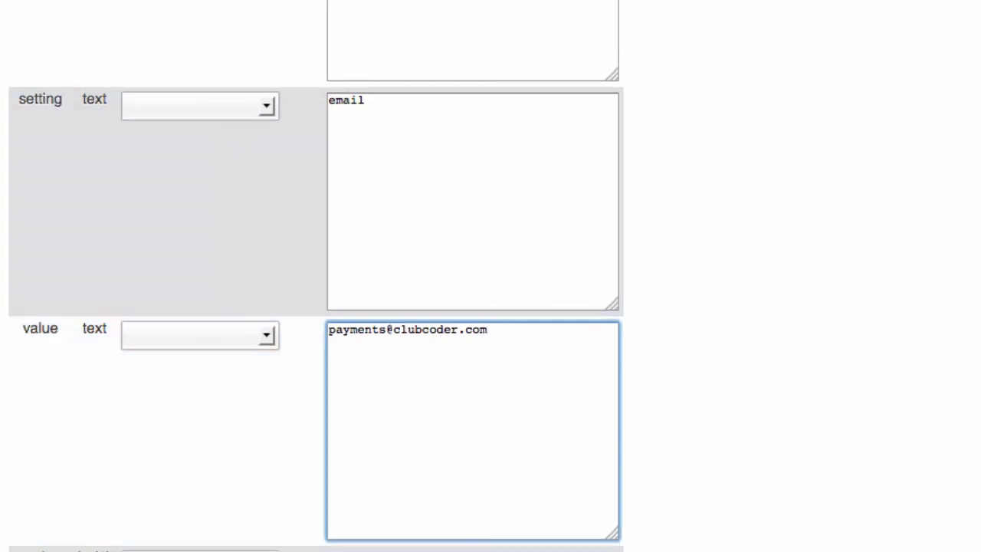
key(Tab)
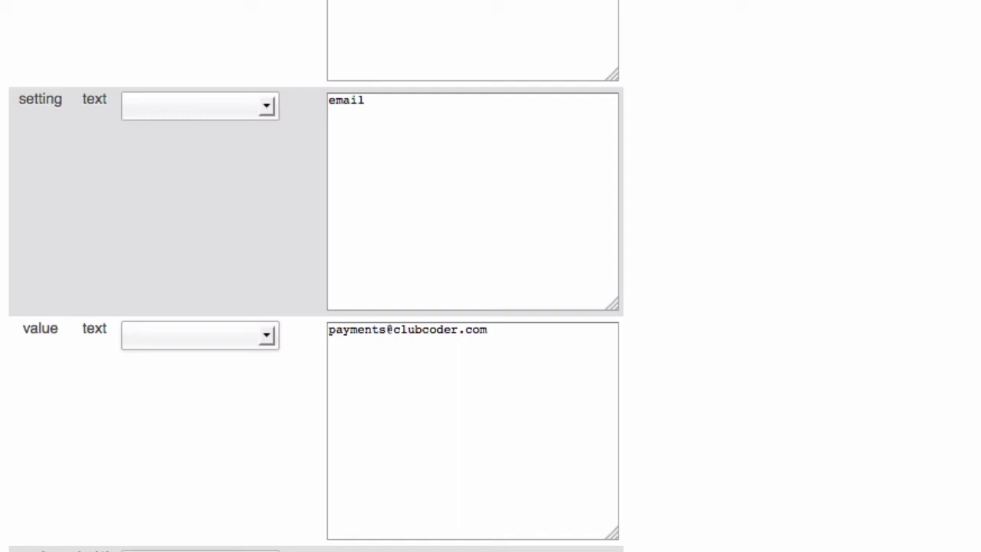
click(473, 396)
key(super+a)
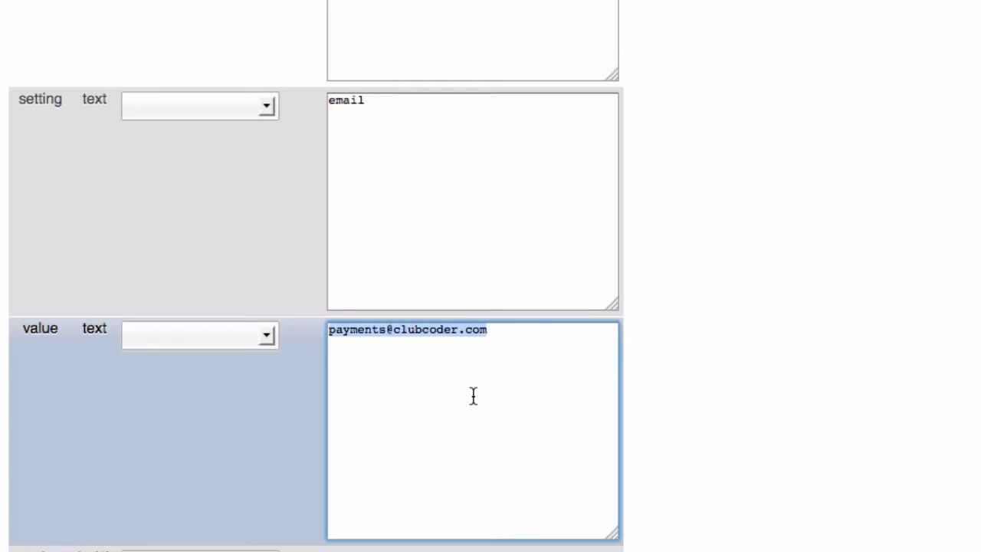
key(super+v)
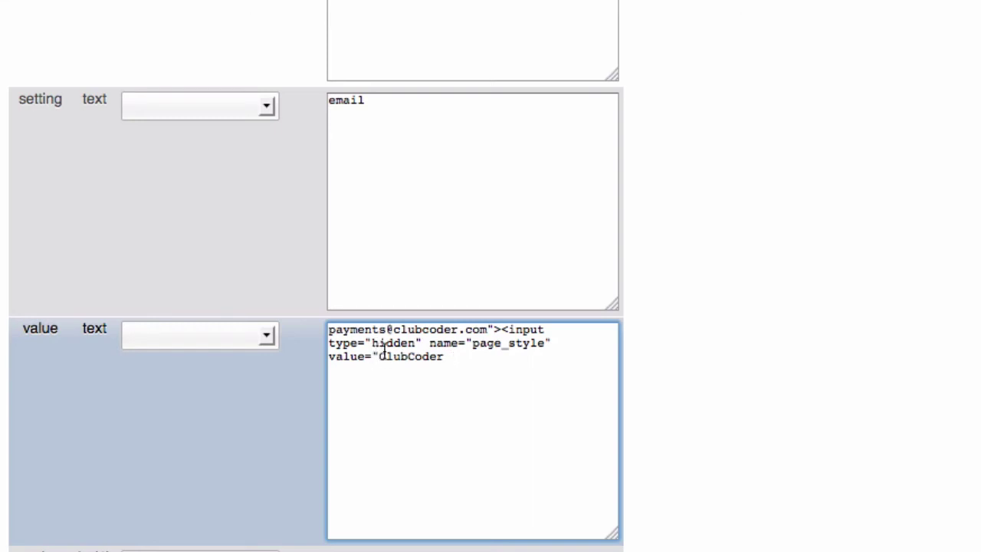
Remove the trailing space after ClubCoder in the email row's value, leaving the closing quote off, and review the added hidden input markup
drag(378, 356, 446, 358)
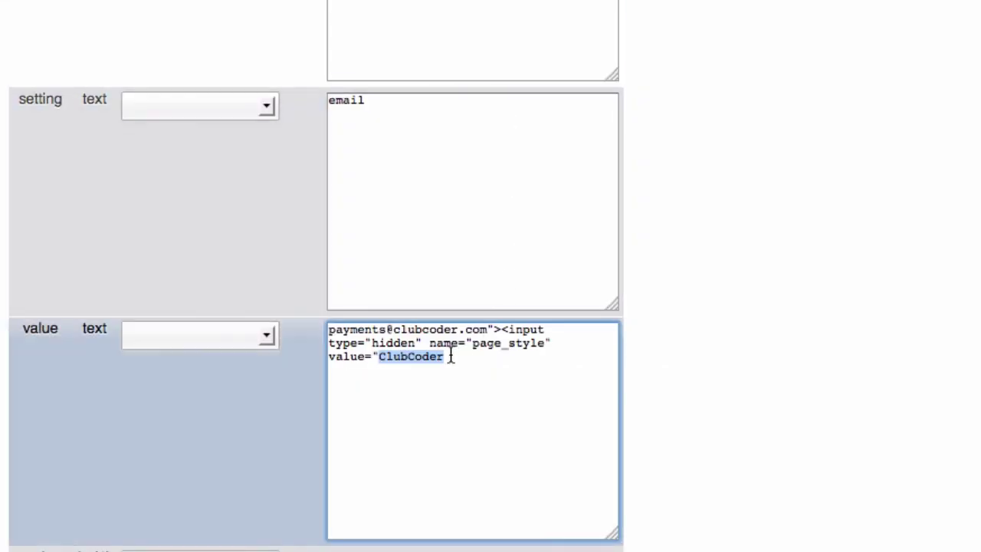
click(470, 363)
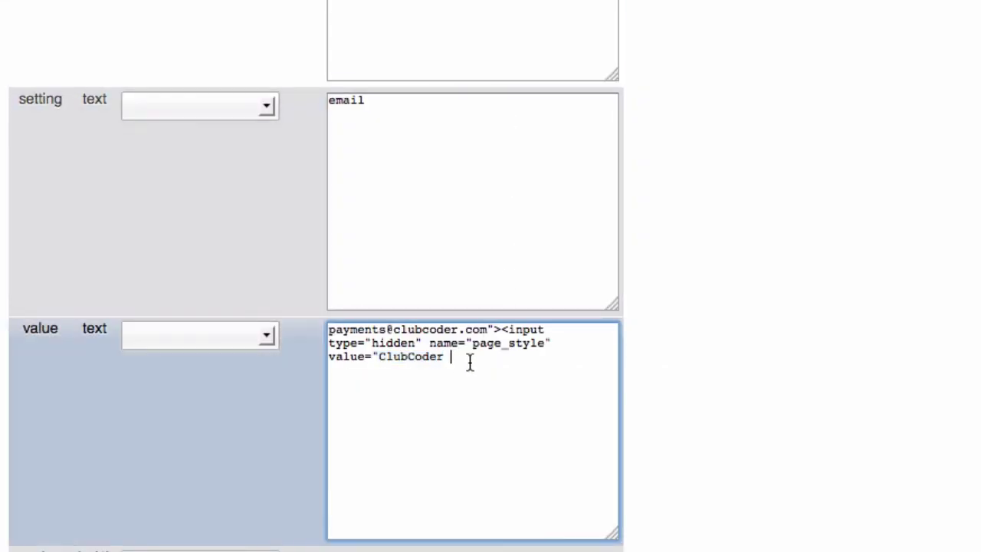
key(BackSpace)
text(")
key(BackSpace)
drag(504, 330, 506, 359)
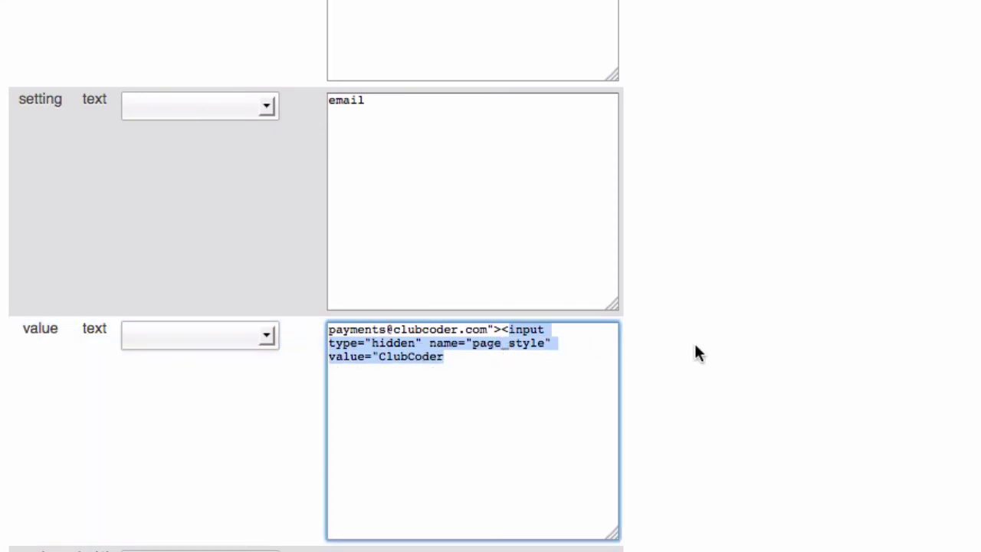
click(696, 346)
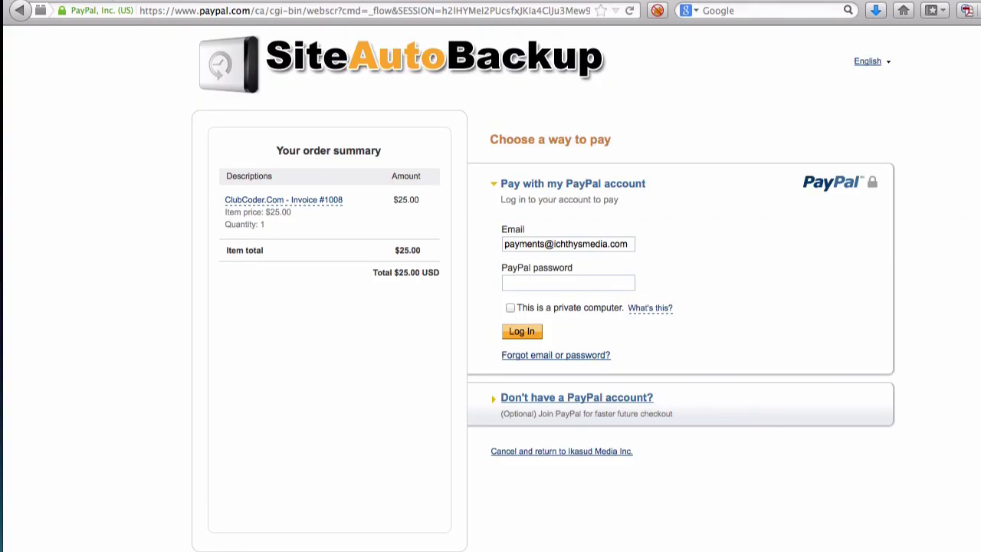
Go to clubcoder.com and start a new order for the one-time Discover package
click(118, 9)
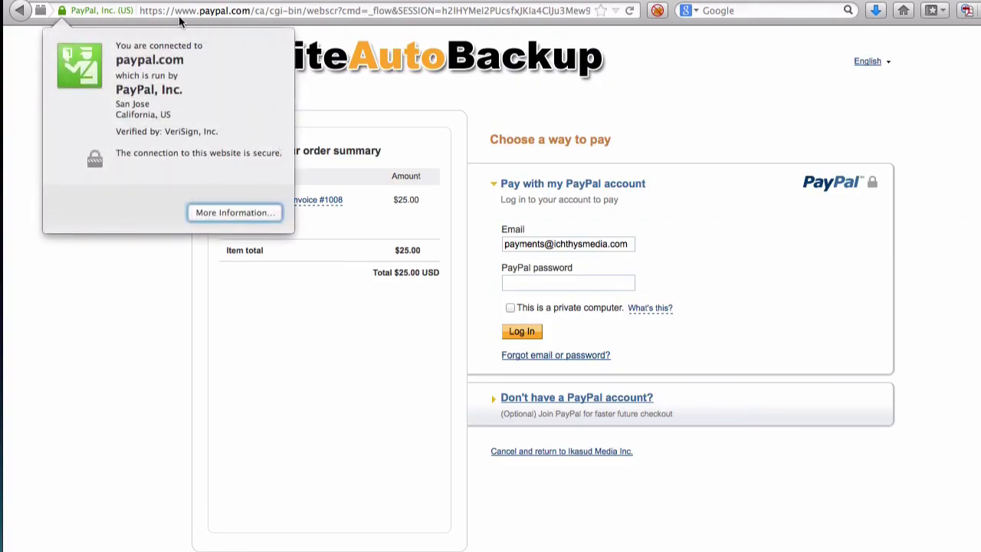
click(188, 13)
click(191, 13)
text(clubcoder.com/)
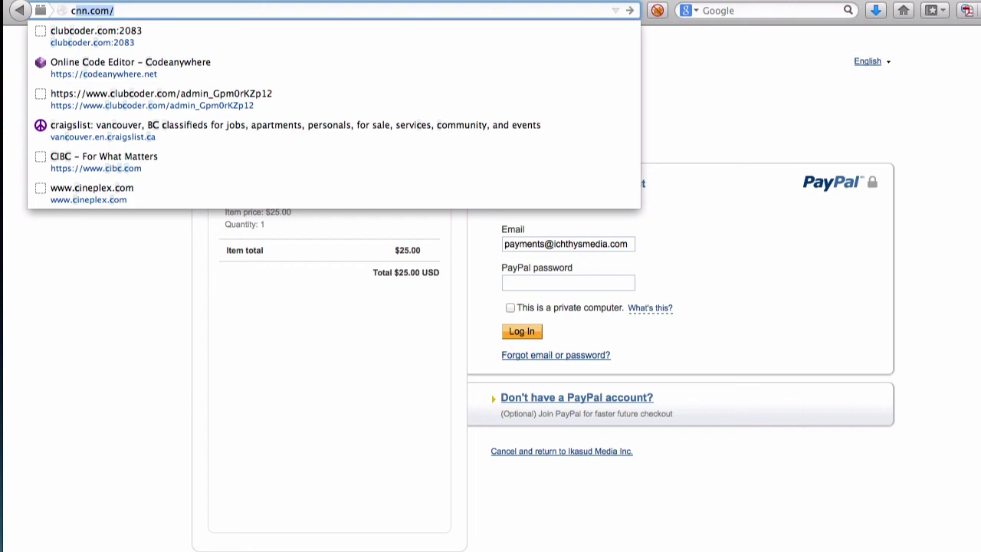
key(Return)
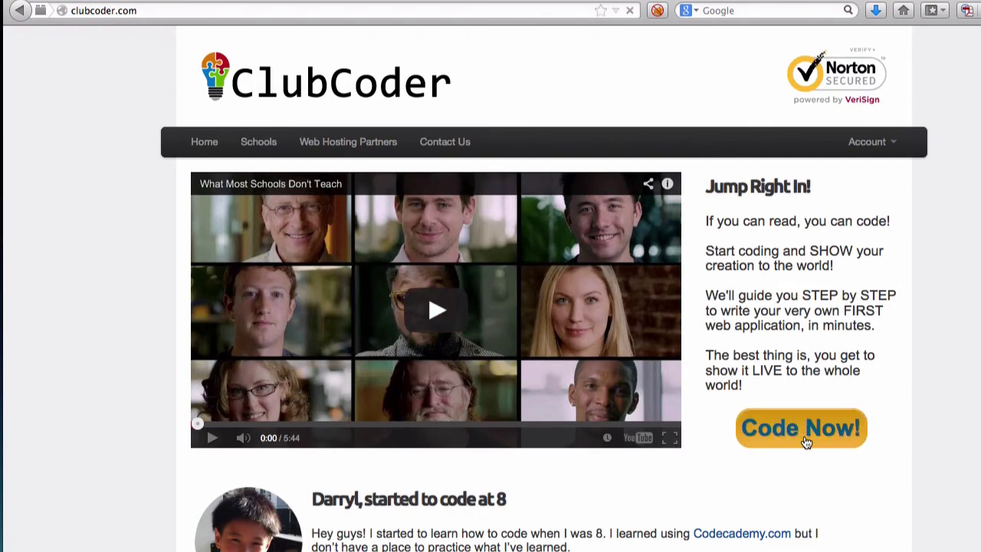
click(803, 440)
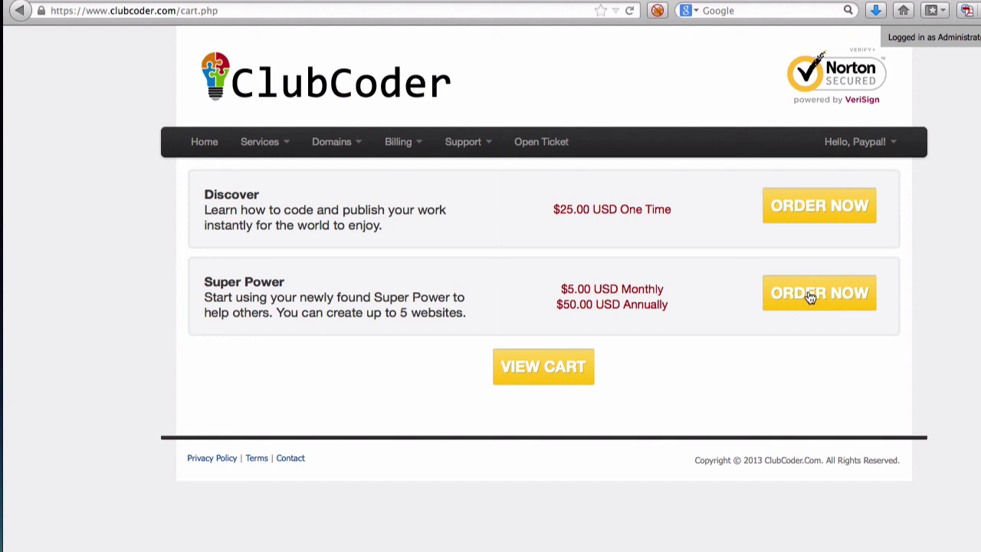
click(806, 217)
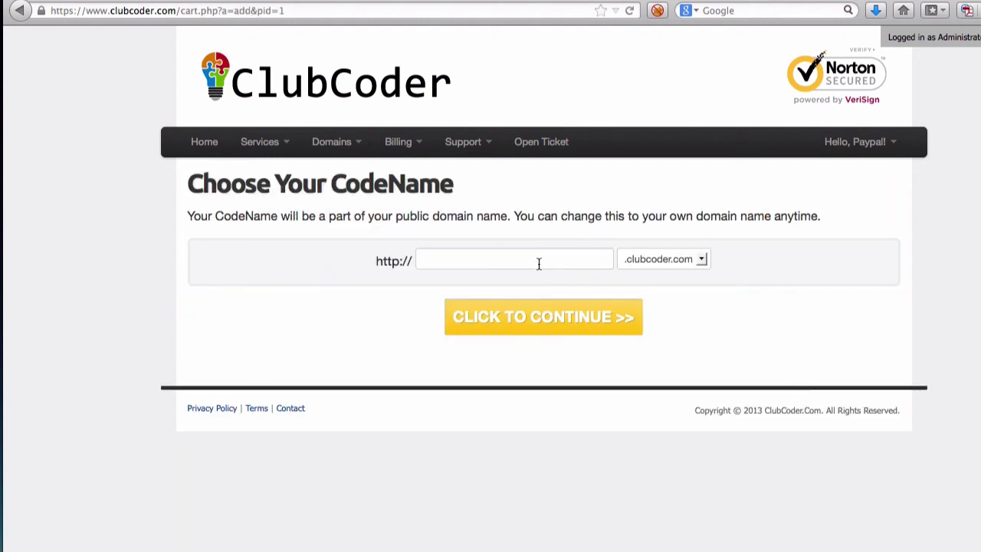
Choose goodpayment as the CodeName under .clubcoder.com and continue to the cart
click(541, 252)
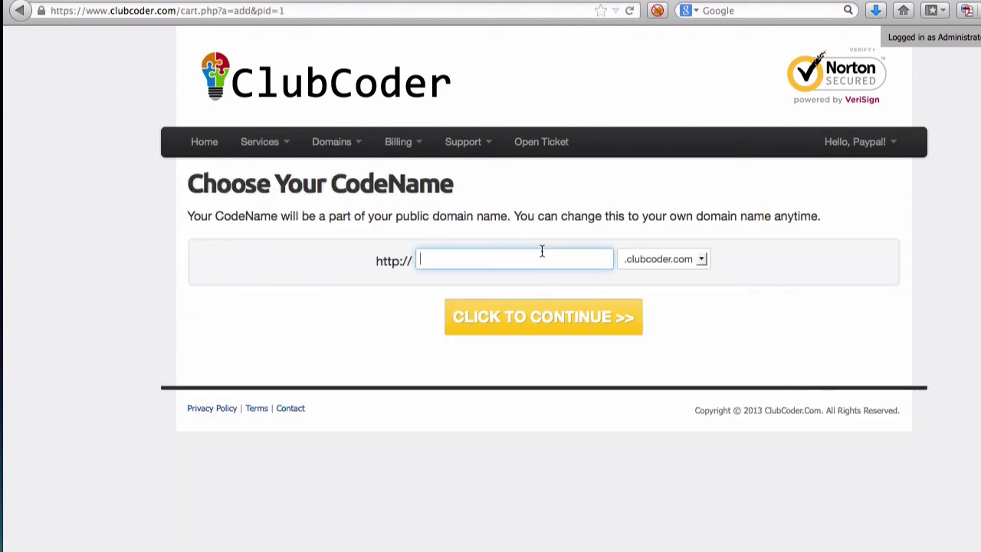
text(goodpayment)
click(498, 313)
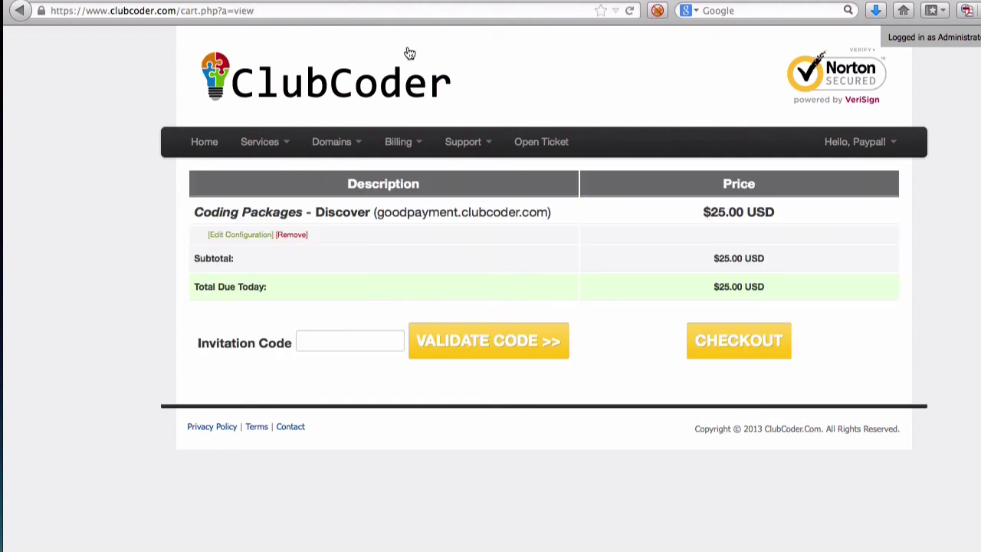
Check out the Discover order with PayPal as payment method, agree to the Terms of Service and complete the order
click(755, 339)
scroll(850, 327, down, 10)
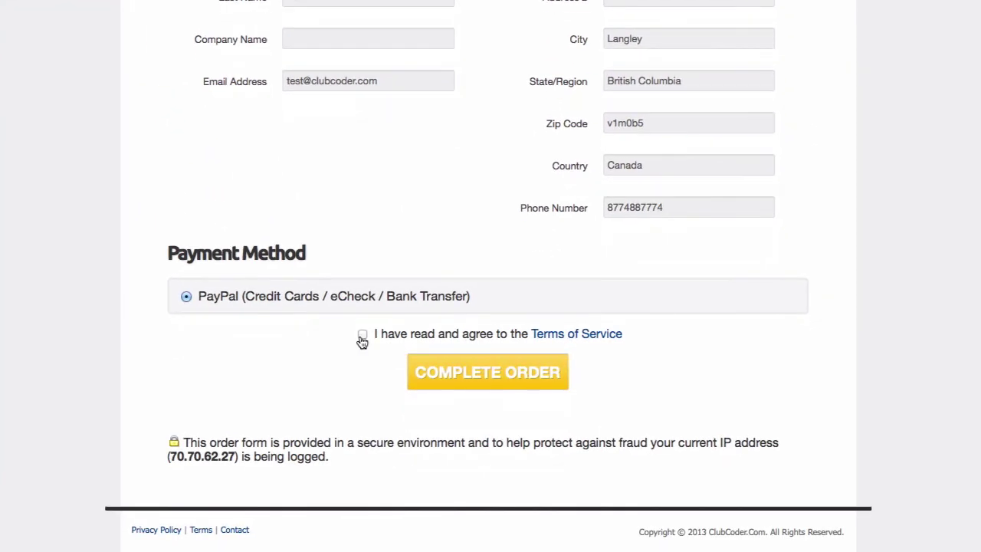
click(362, 335)
click(496, 368)
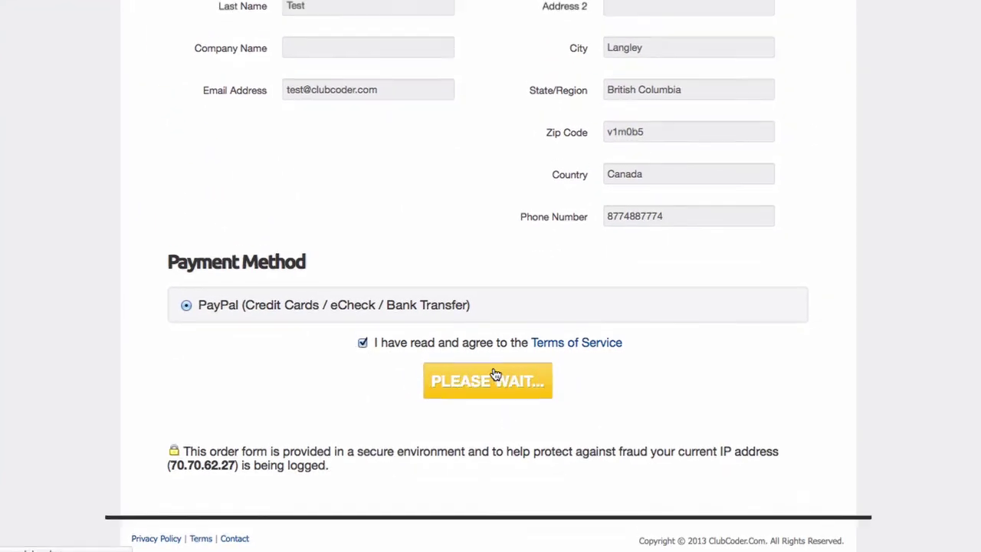